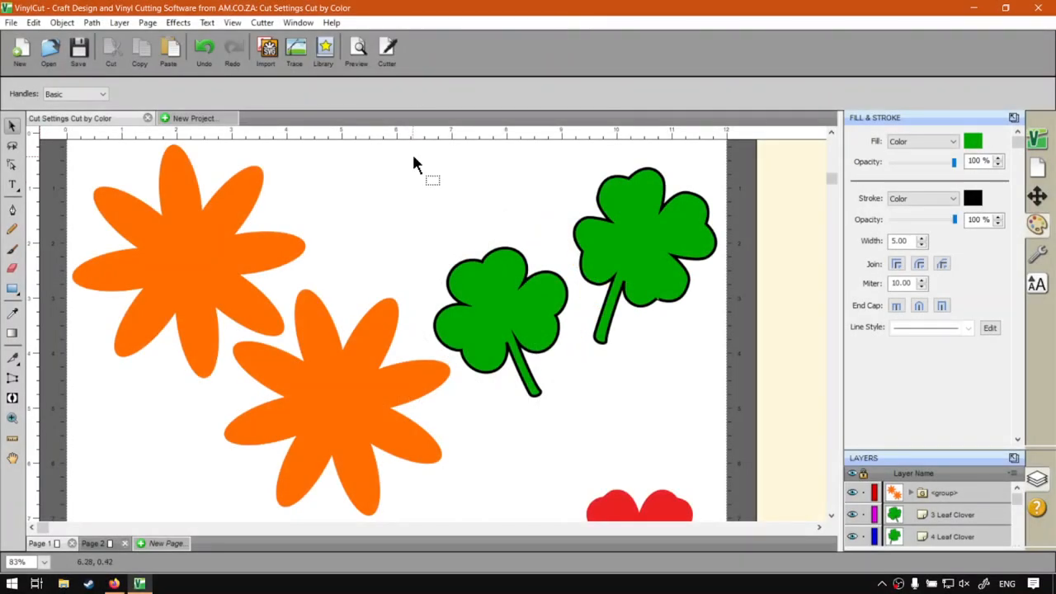
# Step: Set the stroke of the upper four-leaf clover to None and deselect it
pyautogui.click(833, 132)
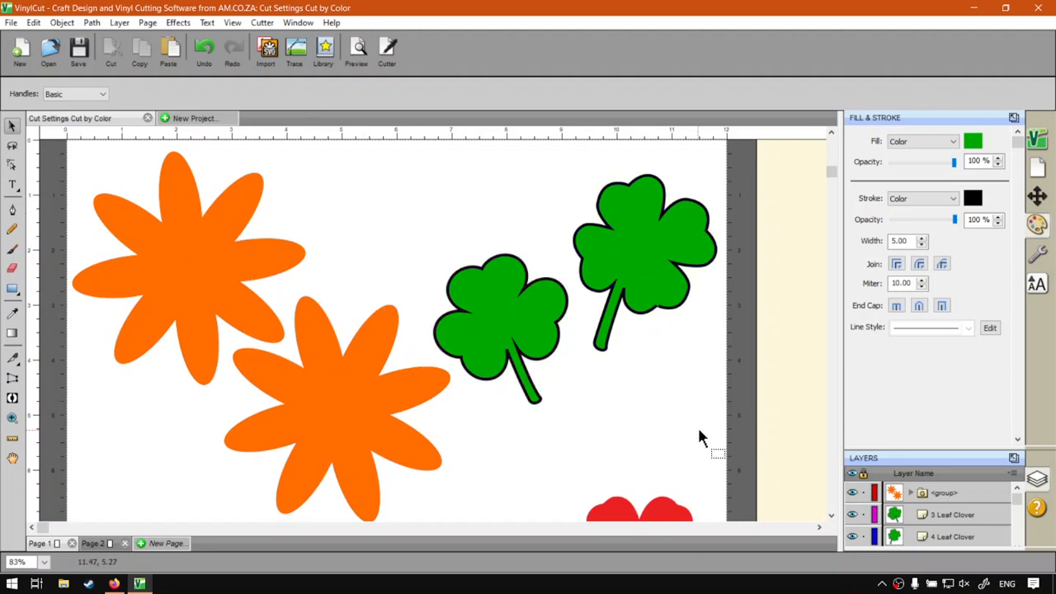
pyautogui.click(213, 256)
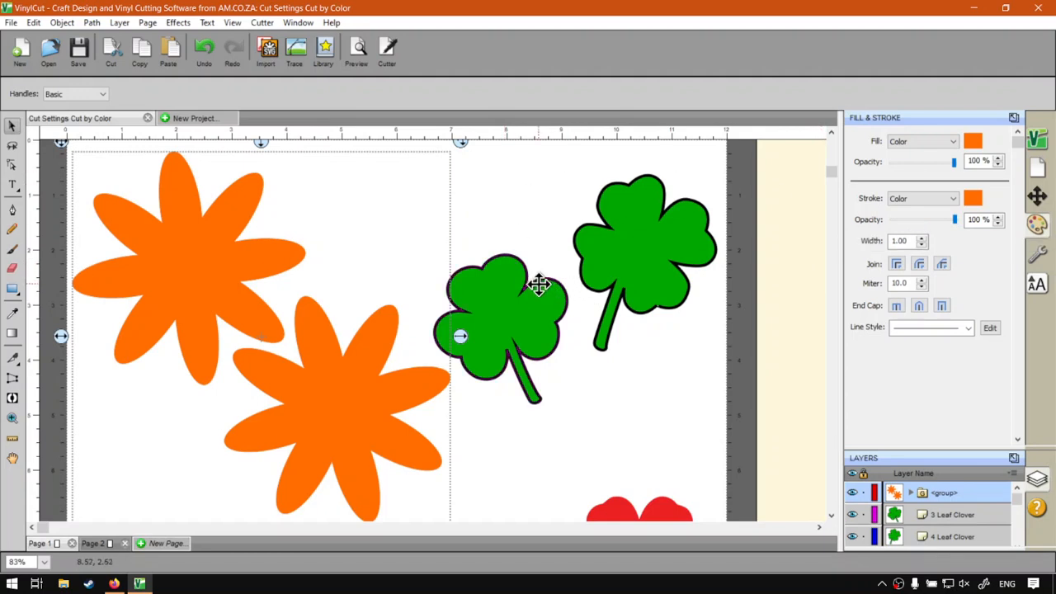
pyautogui.click(652, 250)
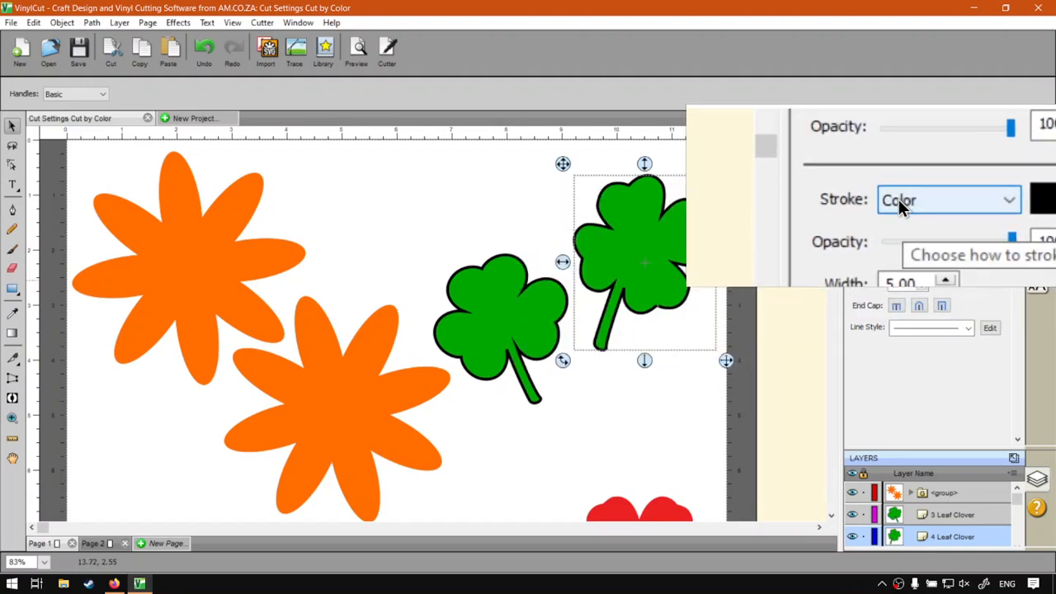
pyautogui.click(946, 200)
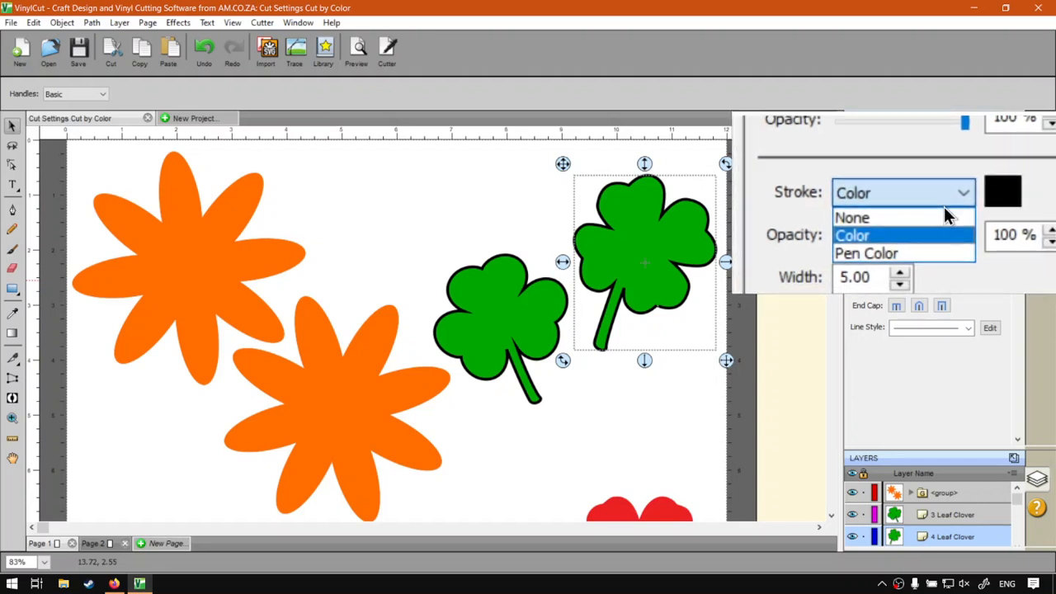
pyautogui.click(943, 212)
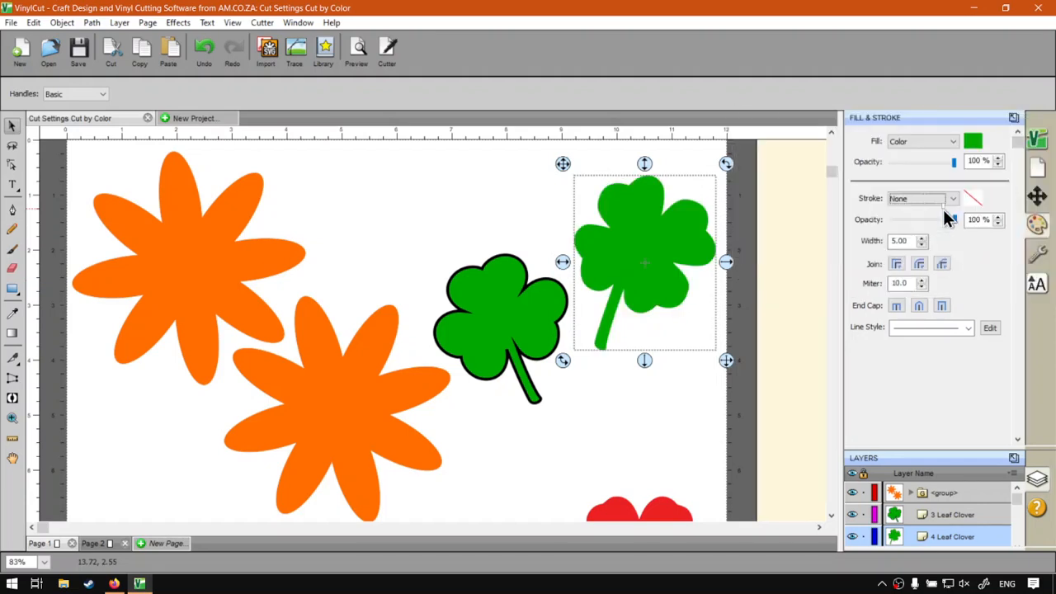
pyautogui.click(790, 313)
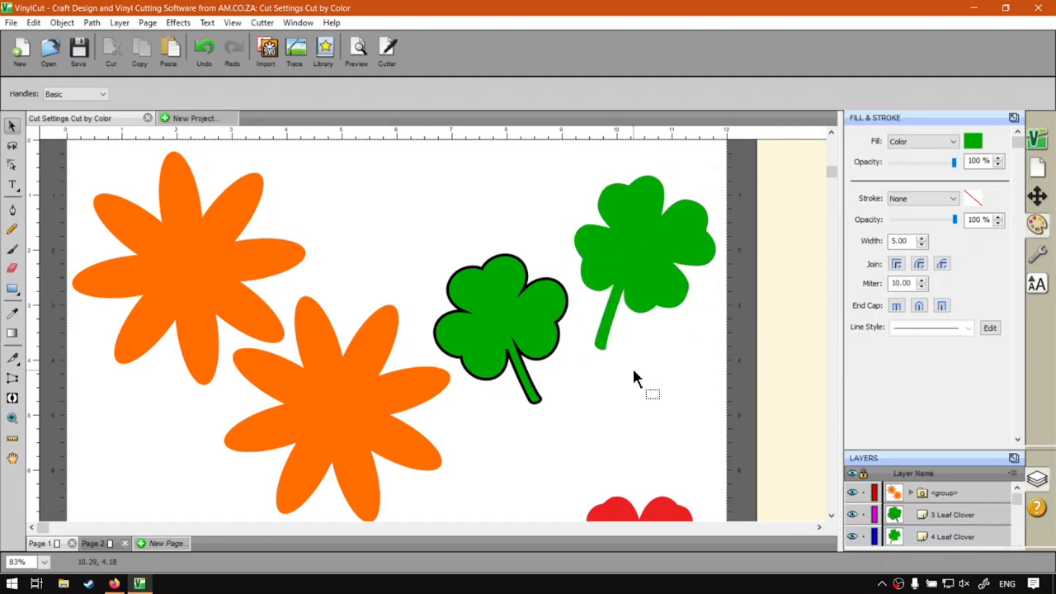
# Step: Try the three-leaf clover's stroke at 0% opacity, return it to 100% and deselect the shape
pyautogui.click(535, 307)
pyautogui.moveTo(954, 221)
pyautogui.mouseDown()
pyautogui.moveTo(860, 223)
pyautogui.moveTo(874, 224)
pyautogui.mouseUp()
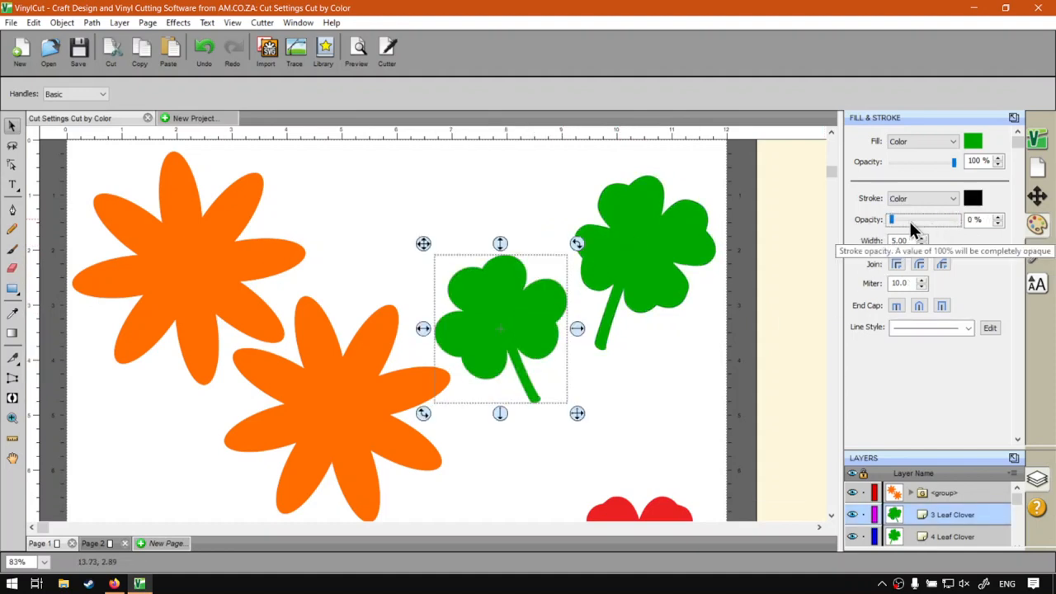
pyautogui.moveTo(891, 219)
pyautogui.mouseDown()
pyautogui.moveTo(947, 220)
pyautogui.moveTo(965, 237)
pyautogui.mouseUp()
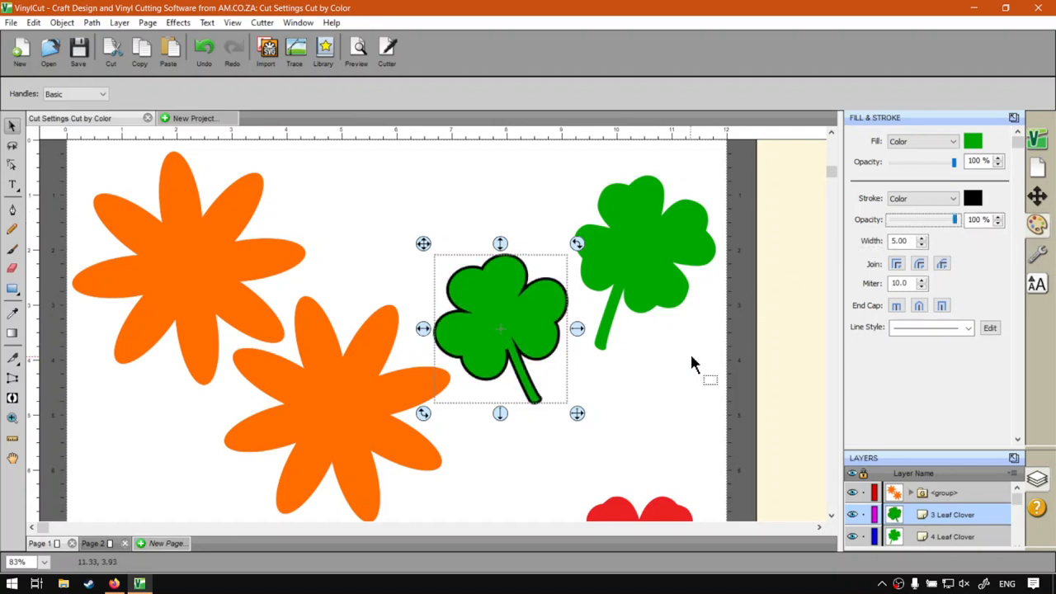
pyautogui.click(786, 271)
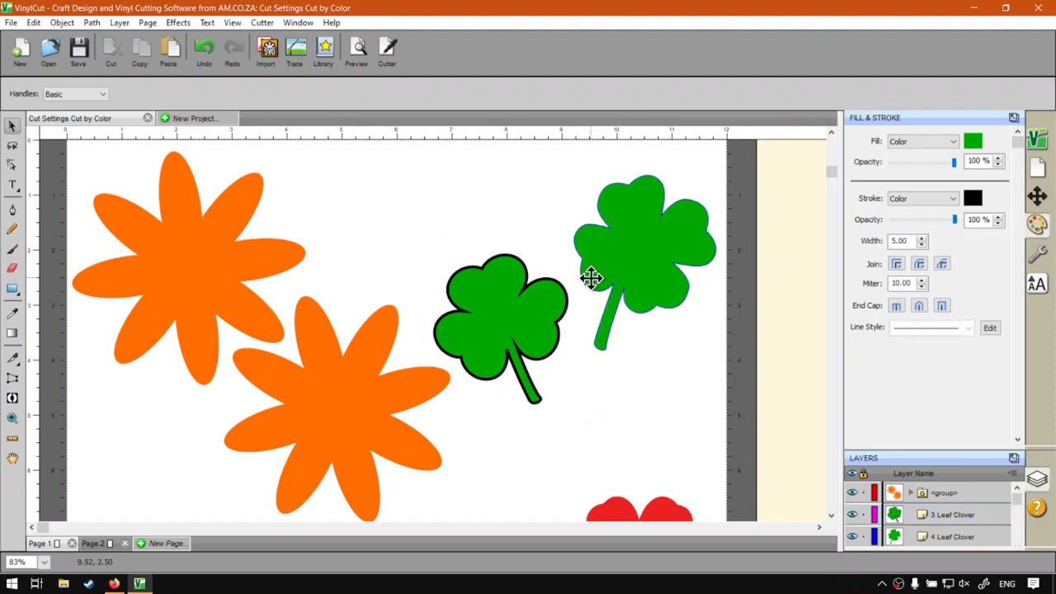
# Step: Set the four-leaf clover's cut line type to Draw and check its stroke setting
pyautogui.click(658, 264)
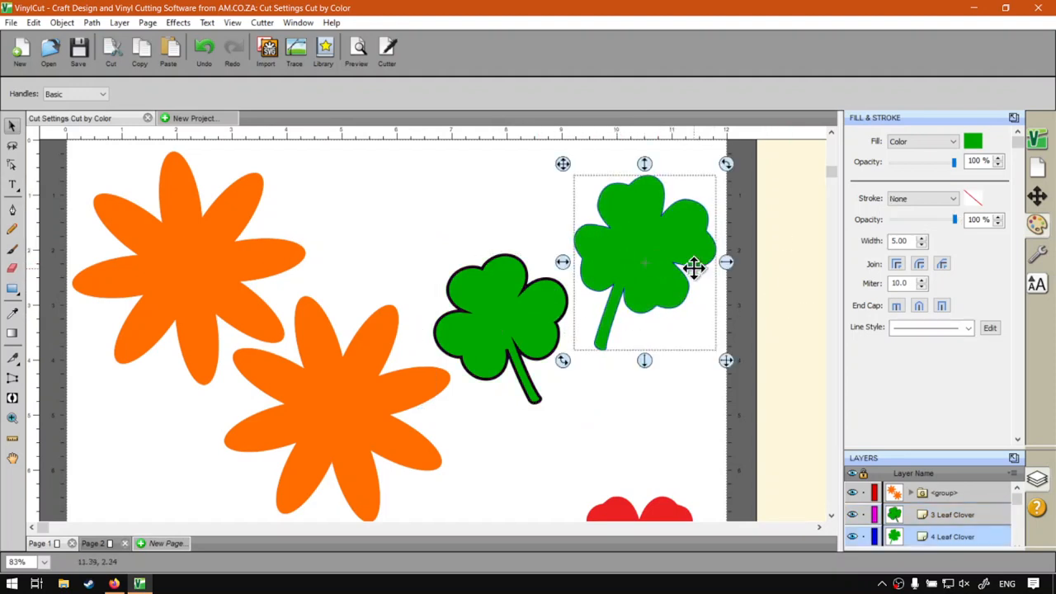
pyautogui.click(1037, 254)
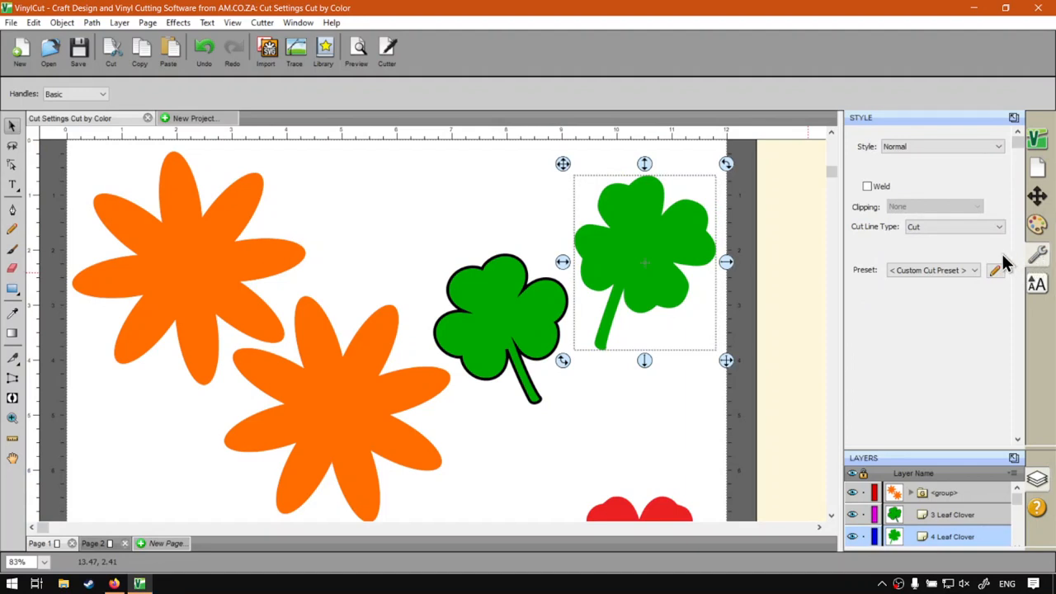
pyautogui.click(919, 227)
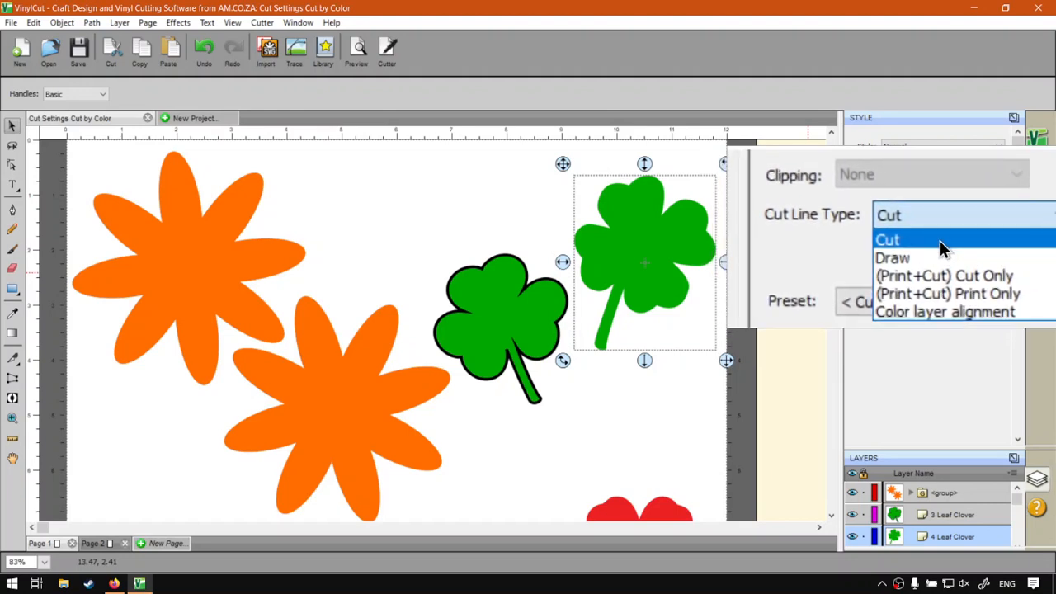
pyautogui.click(941, 251)
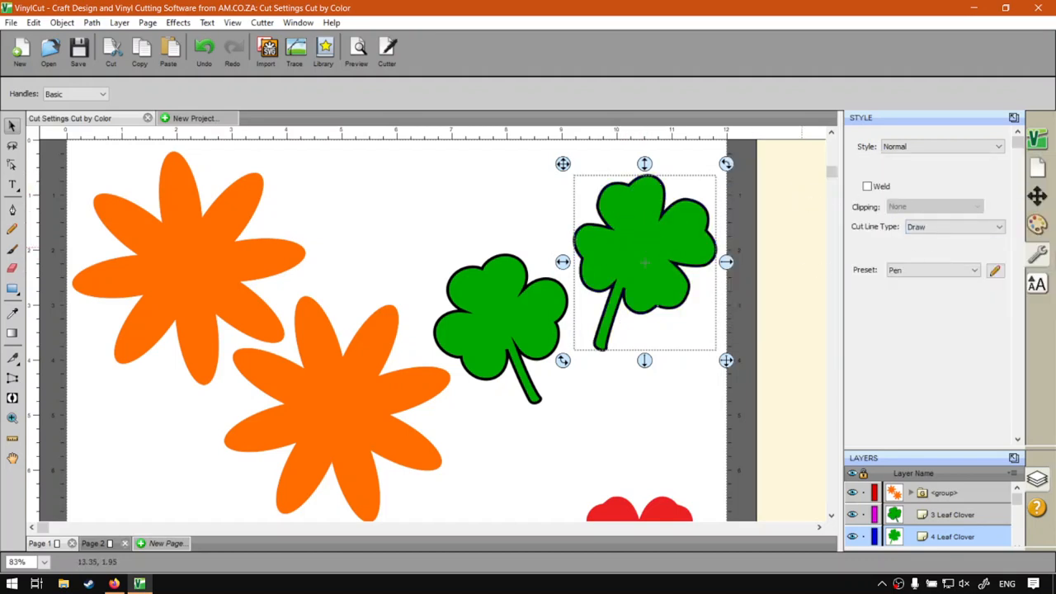
pyautogui.click(1040, 231)
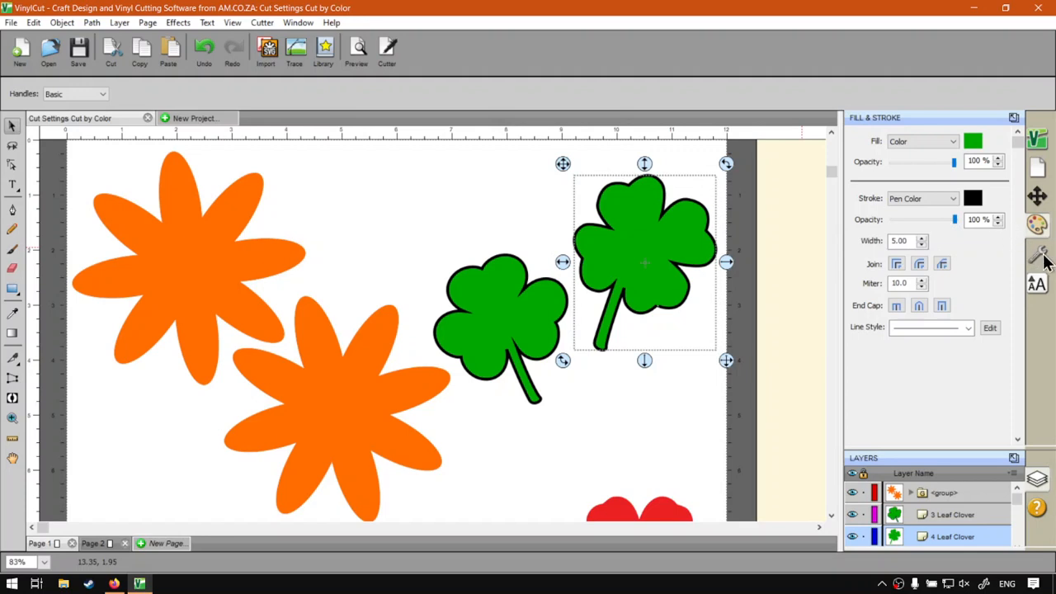
pyautogui.click(1038, 254)
pyautogui.click(965, 228)
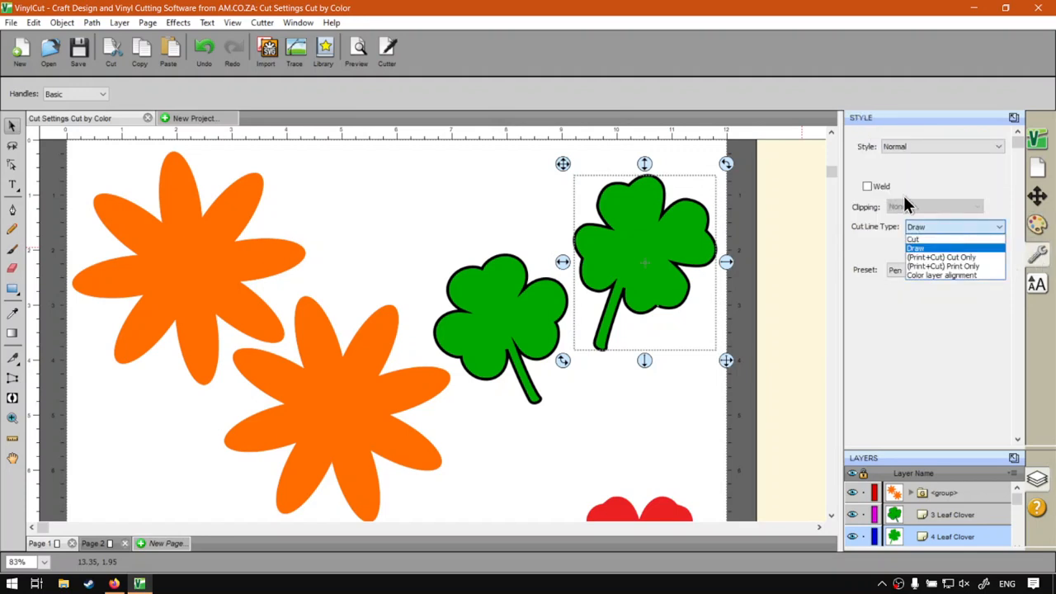
pyautogui.click(957, 180)
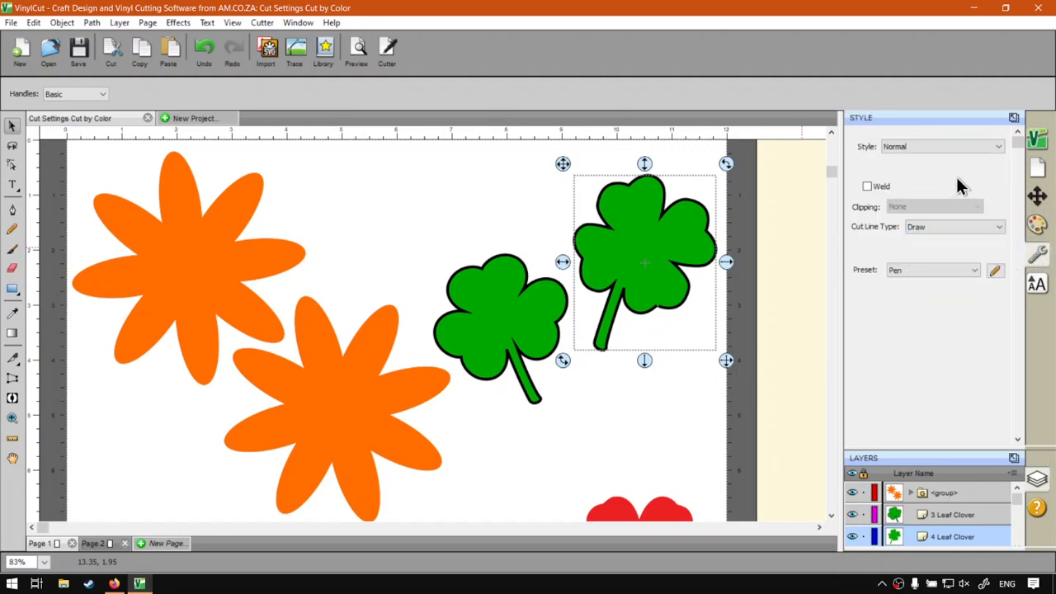
# Step: Return the four-leaf clover's cut line type to Cut and set its stroke to None
pyautogui.click(931, 229)
pyautogui.click(931, 242)
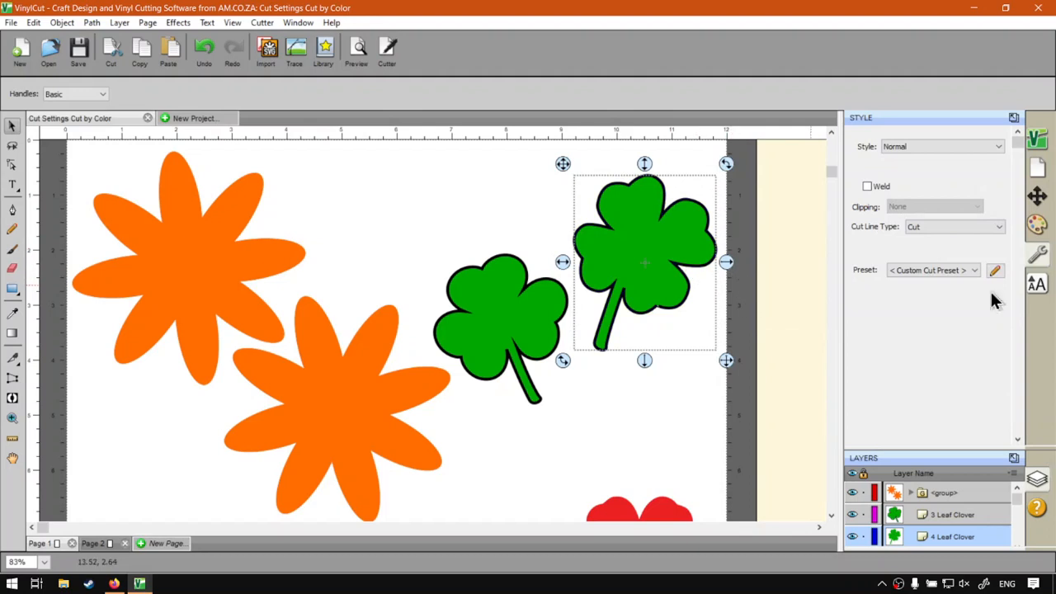
pyautogui.click(1033, 233)
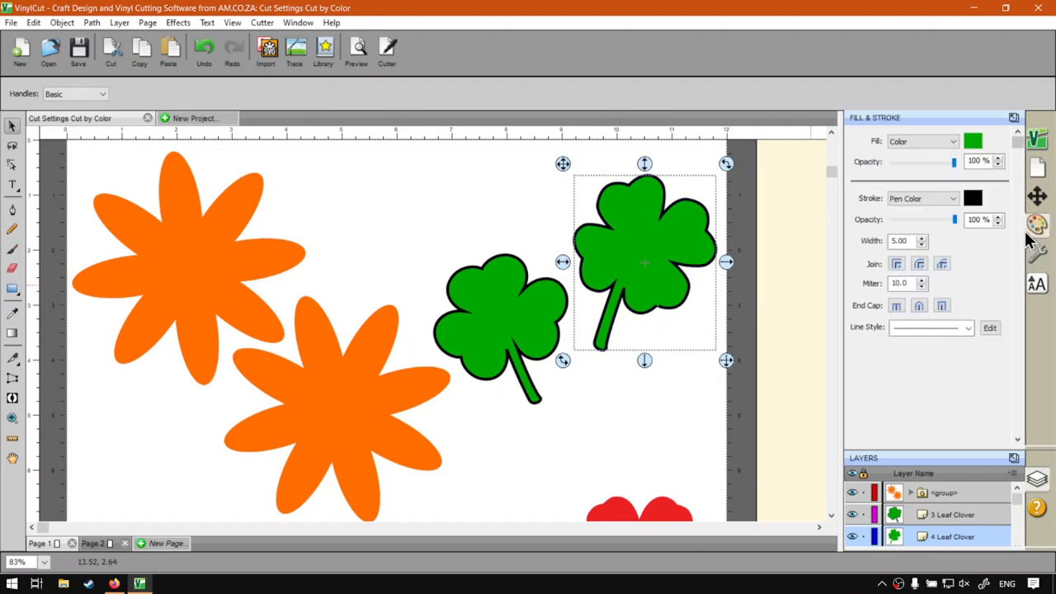
pyautogui.click(904, 206)
pyautogui.click(912, 211)
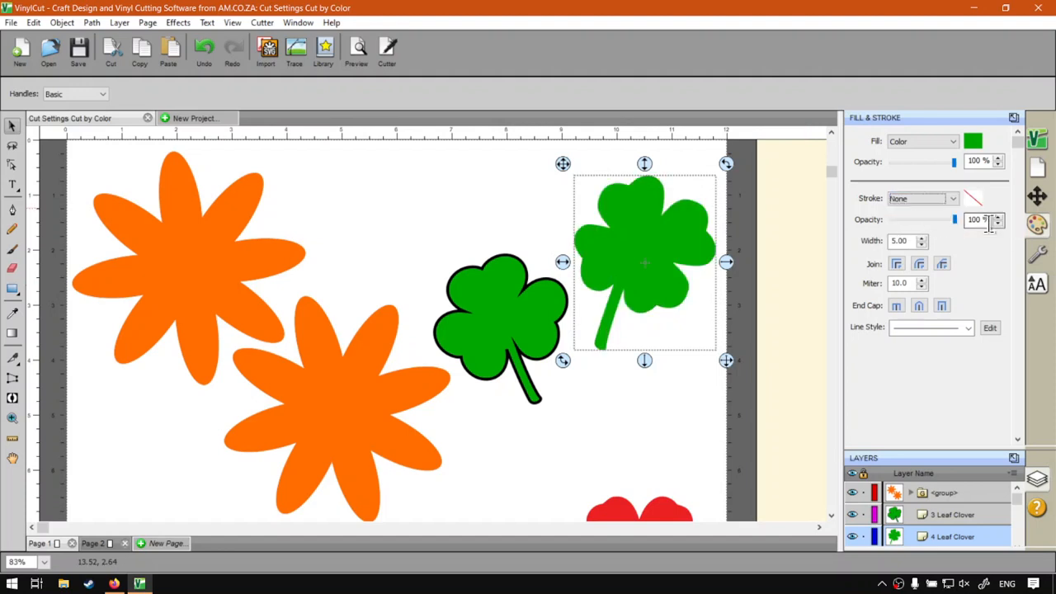
pyautogui.click(1037, 254)
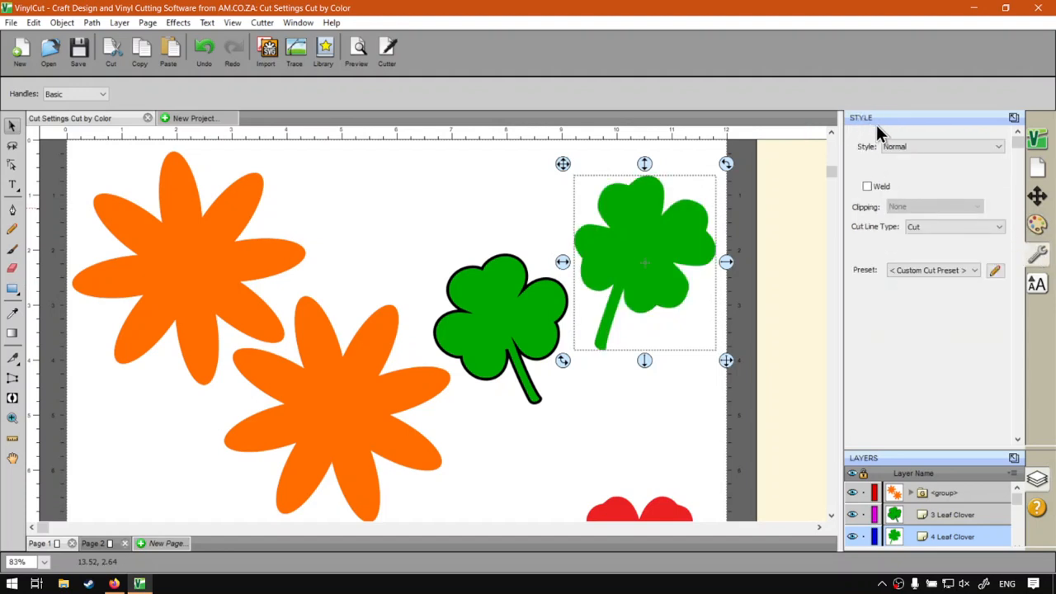
pyautogui.click(1037, 224)
pyautogui.click(775, 323)
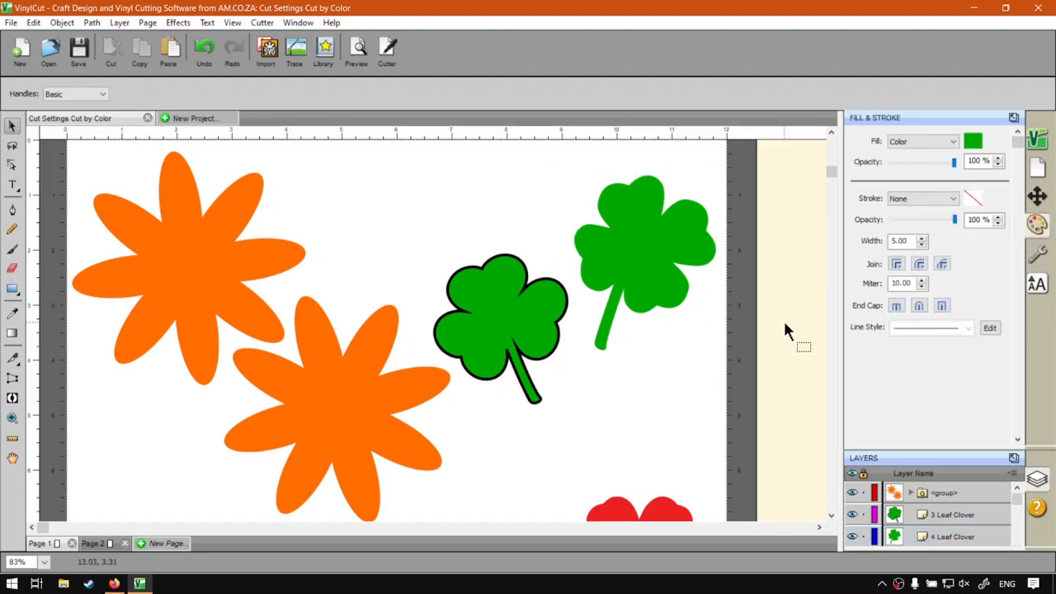
pyautogui.click(651, 224)
pyautogui.click(772, 248)
# Step: Try the orange flower group with its stroke set to None and return the stroke to Color
pyautogui.scroll(-1, 516, 355)
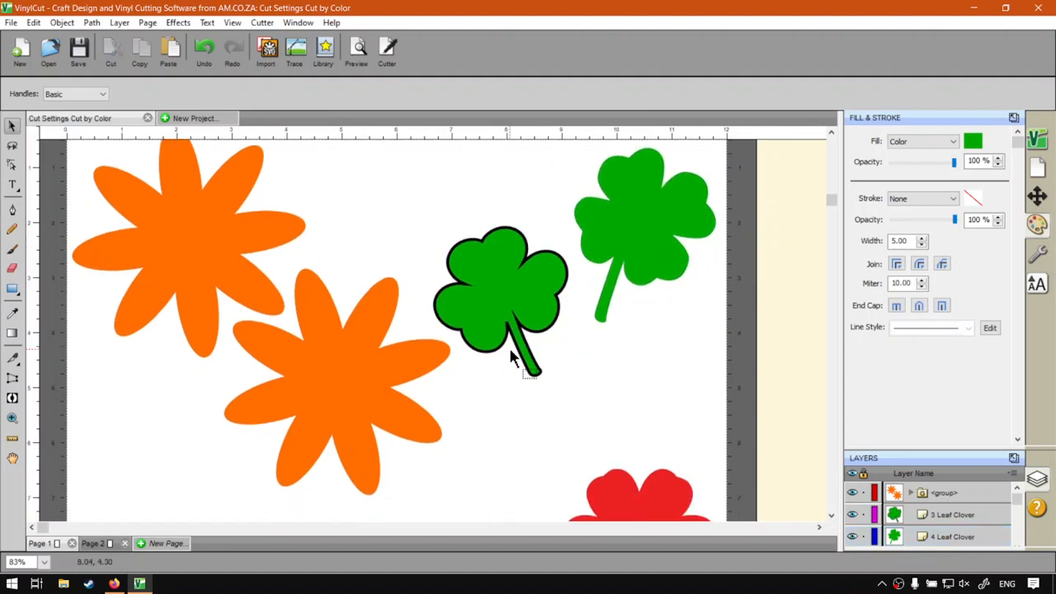
pyautogui.scroll(1, 510, 356)
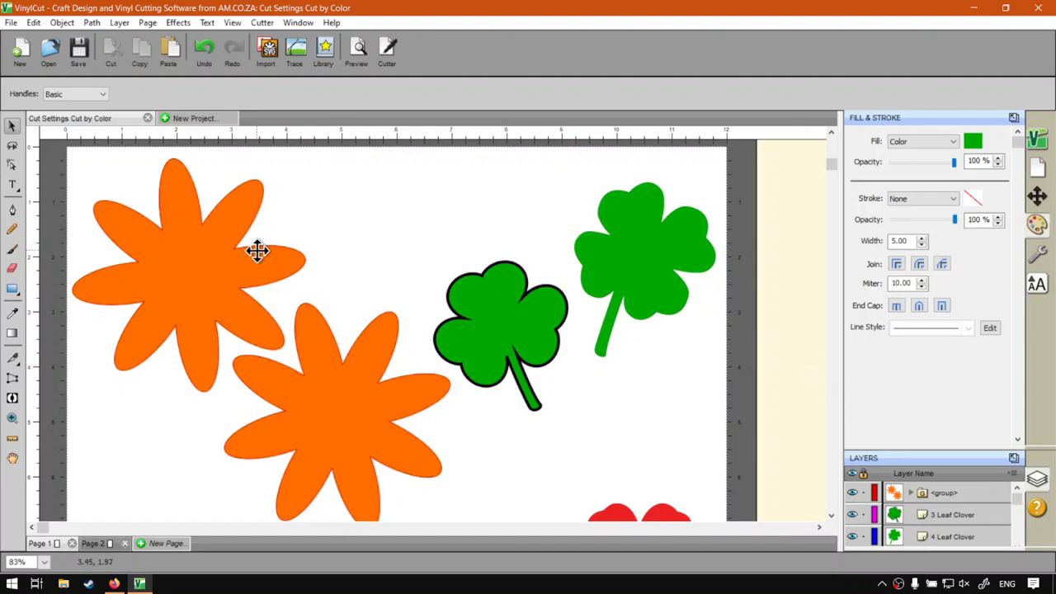
pyautogui.click(229, 267)
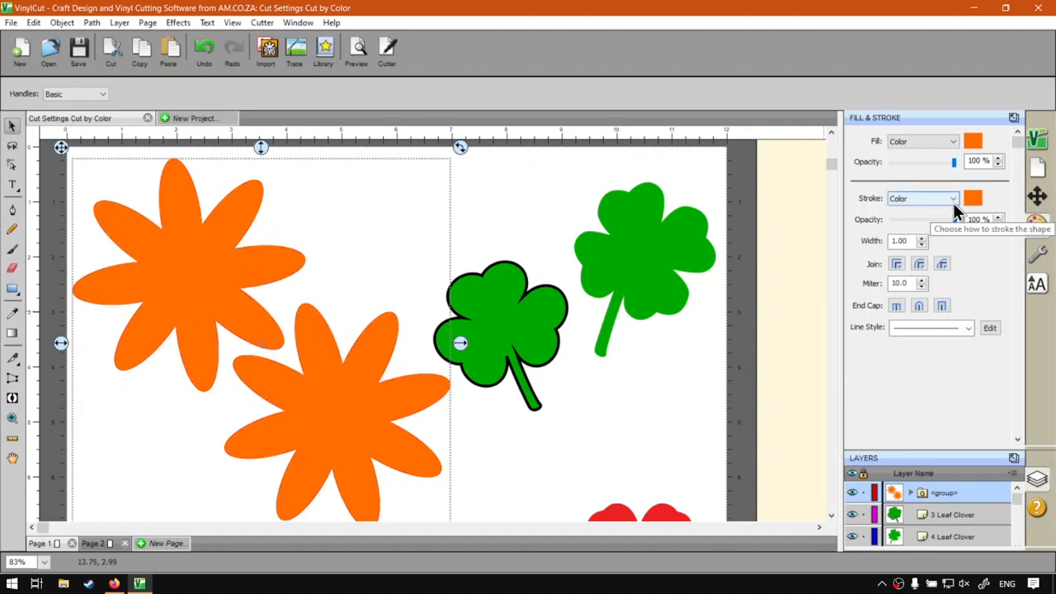
pyautogui.click(953, 200)
pyautogui.click(931, 214)
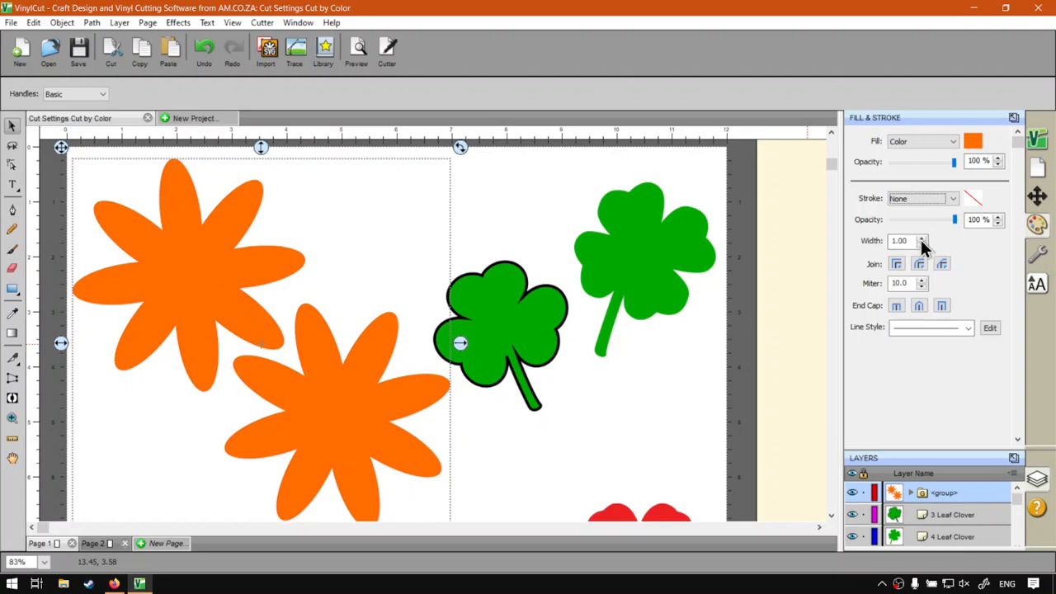
pyautogui.click(933, 203)
pyautogui.click(915, 216)
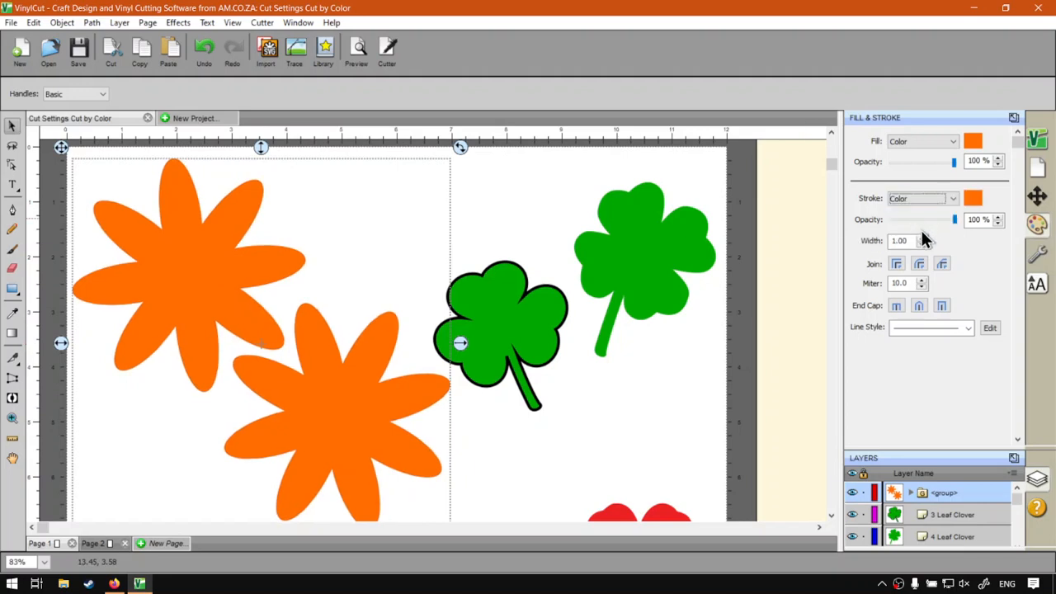
# Step: Increase the orange flower group's stroke width to 13.00 and set its stroke to None
pyautogui.click(923, 237)
pyautogui.click(923, 237)
pyautogui.click(923, 237)
pyautogui.click(924, 236)
pyautogui.click(924, 237)
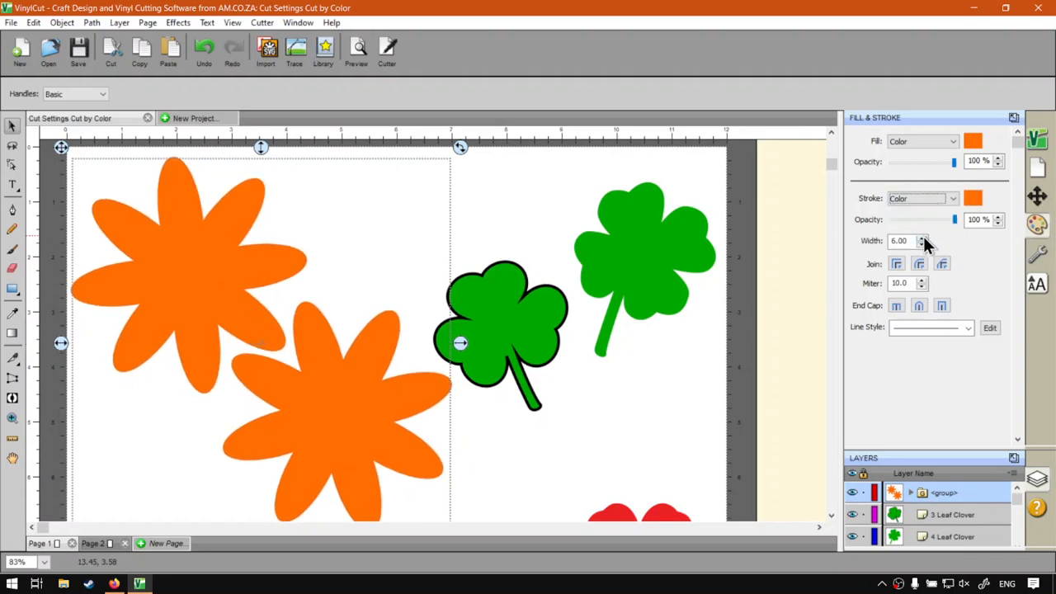
pyautogui.click(923, 236)
pyautogui.click(923, 237)
pyautogui.click(923, 237)
pyautogui.click(923, 237)
pyautogui.click(923, 236)
pyautogui.click(923, 236)
pyautogui.click(923, 237)
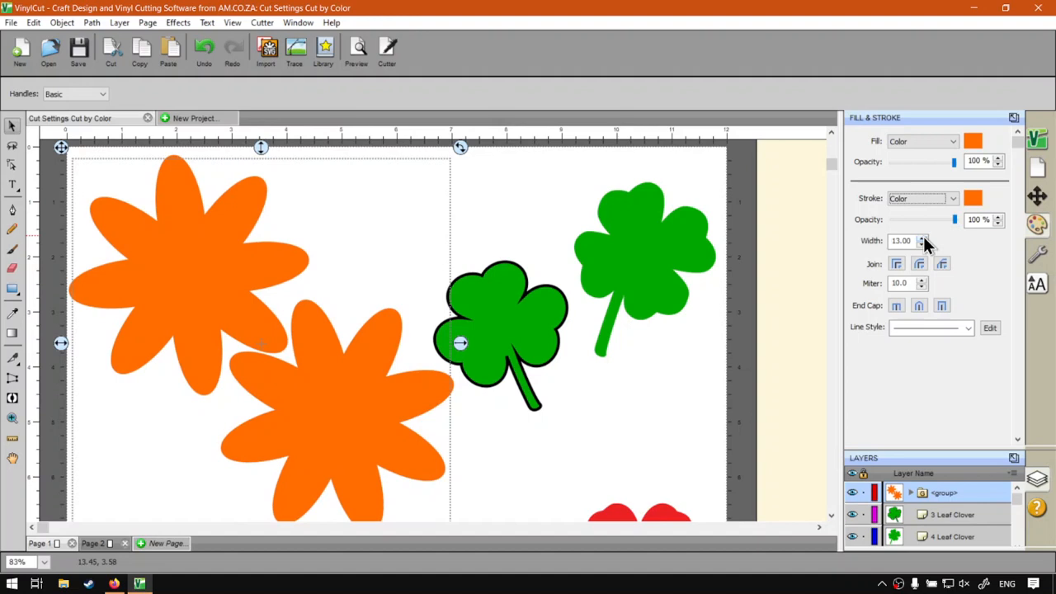
pyautogui.click(951, 201)
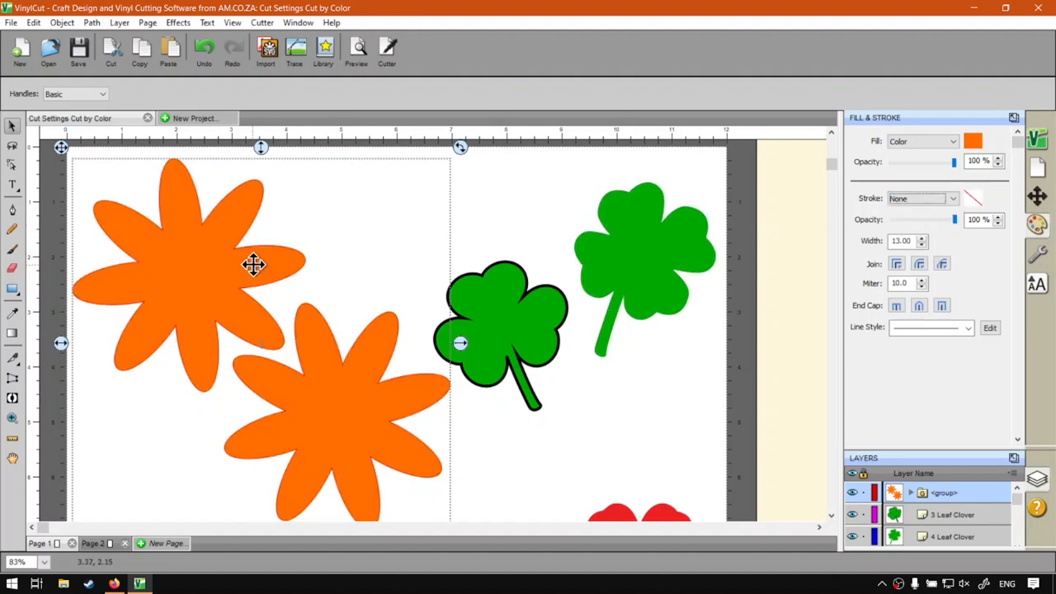
pyautogui.click(764, 347)
# Step: Review the four-leaf clover's cut line type, preset and available style options, leaving its style as Normal
pyautogui.click(635, 262)
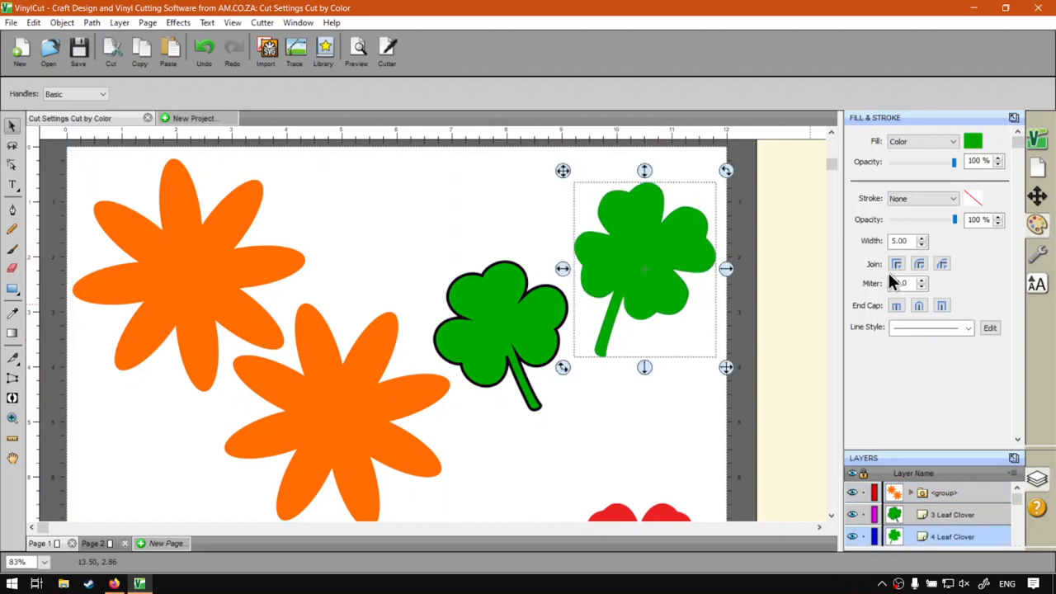
pyautogui.click(1038, 253)
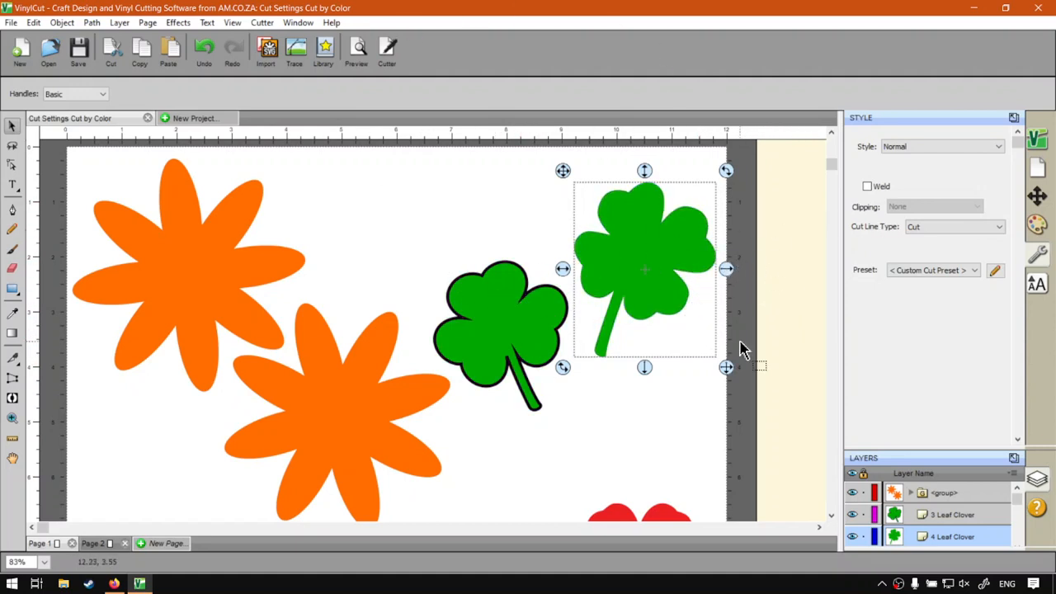
pyautogui.click(913, 145)
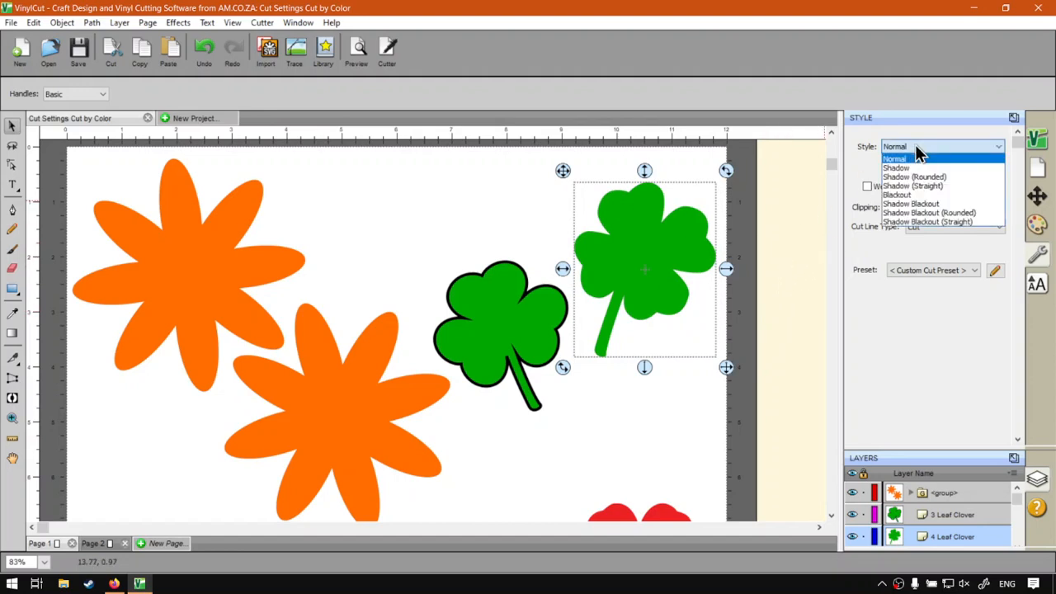
pyautogui.click(849, 156)
pyautogui.click(799, 310)
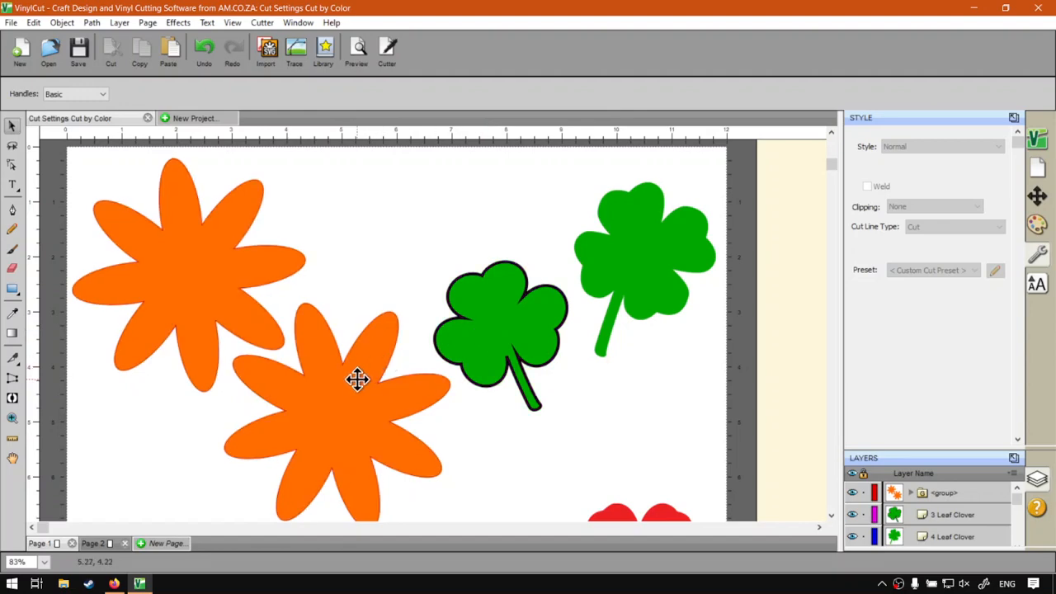
# Step: Switch to Google Chrome and look over the softwaretraining.co.za home page
pyautogui.press('super')
pyautogui.write('h')
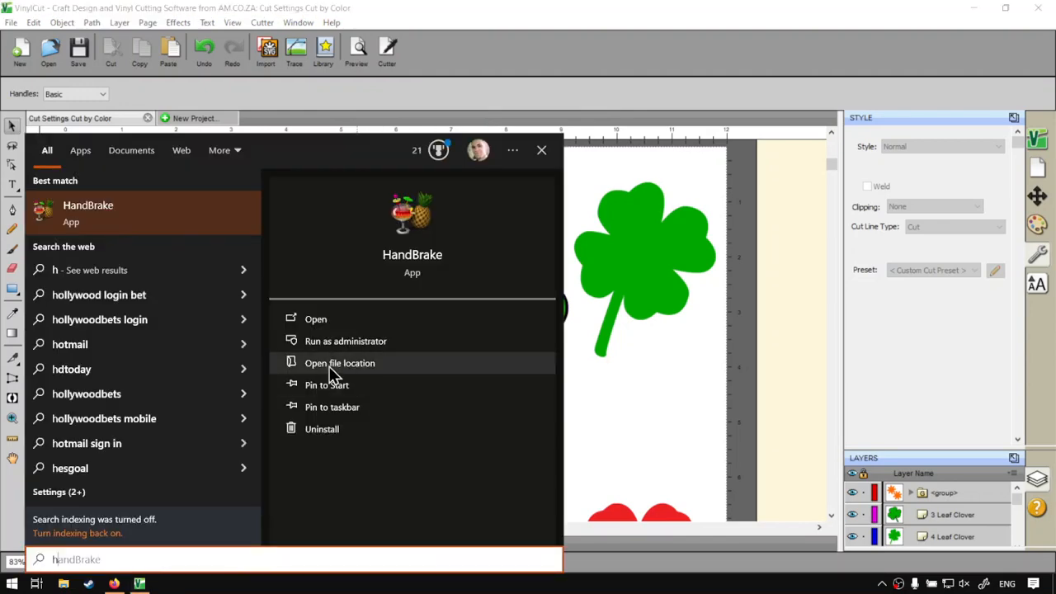
pyautogui.press('BackSpace')
pyautogui.write('ch')
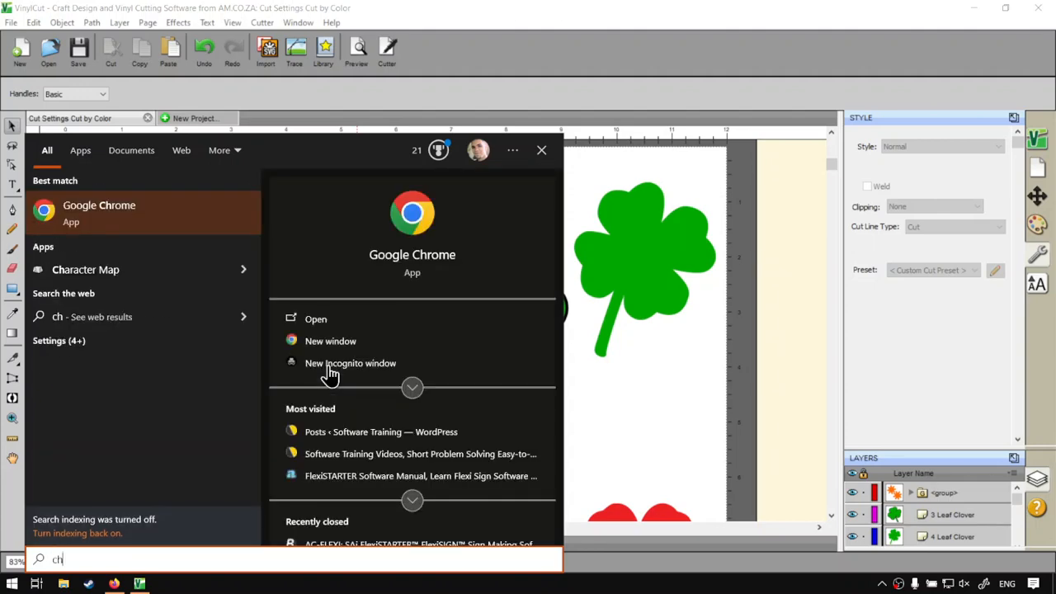
pyautogui.press('Escape')
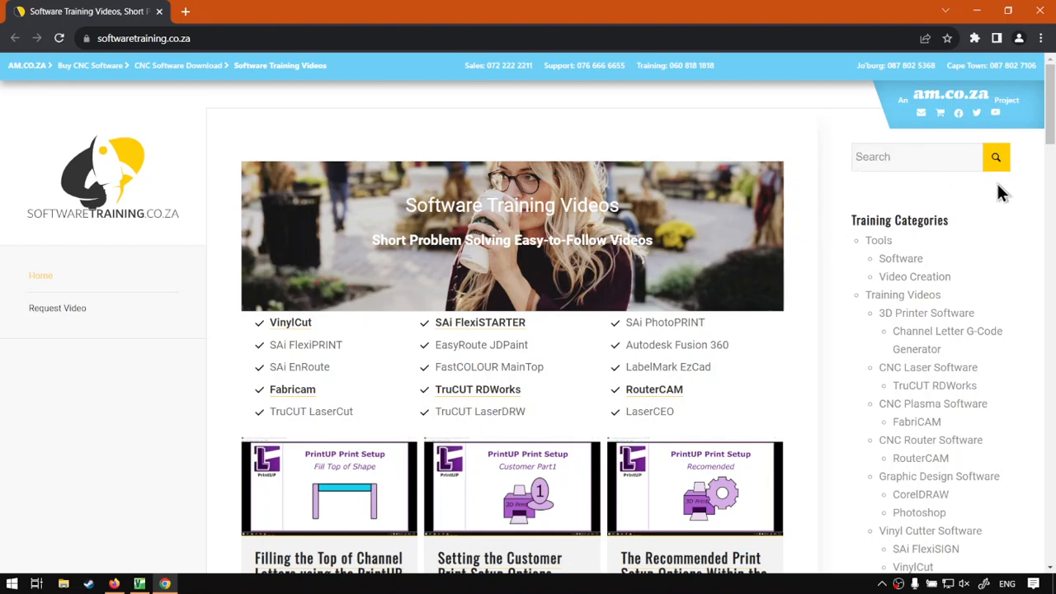
pyautogui.scroll(-1, 822, 400)
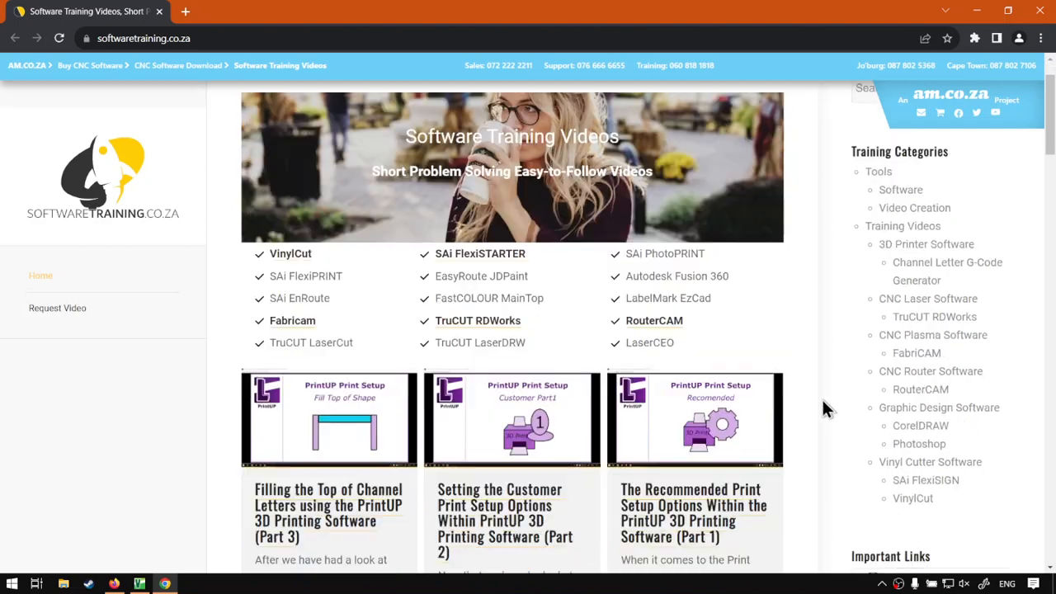
pyautogui.scroll(1, 822, 400)
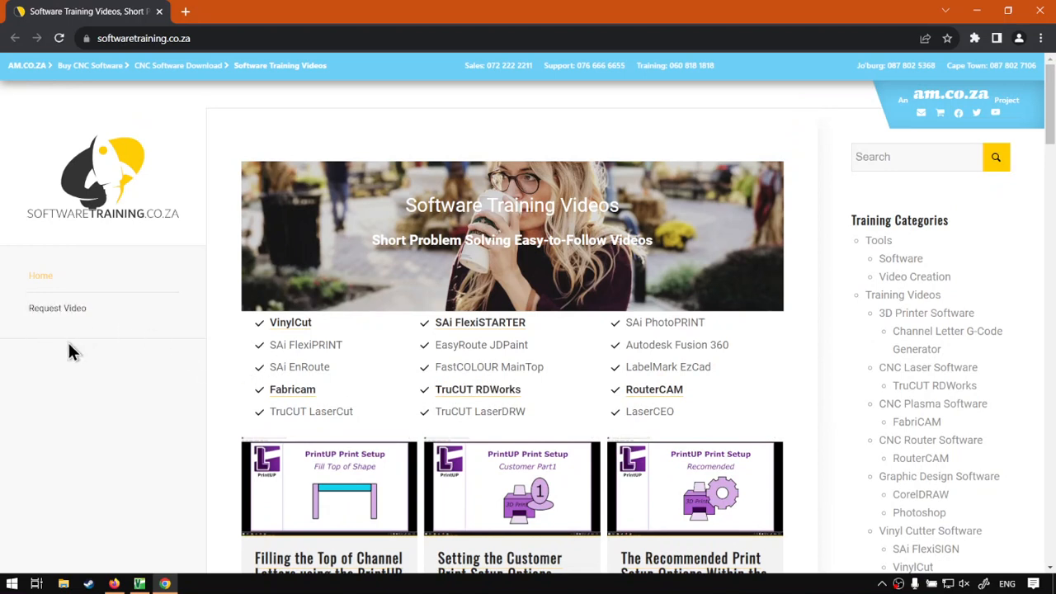